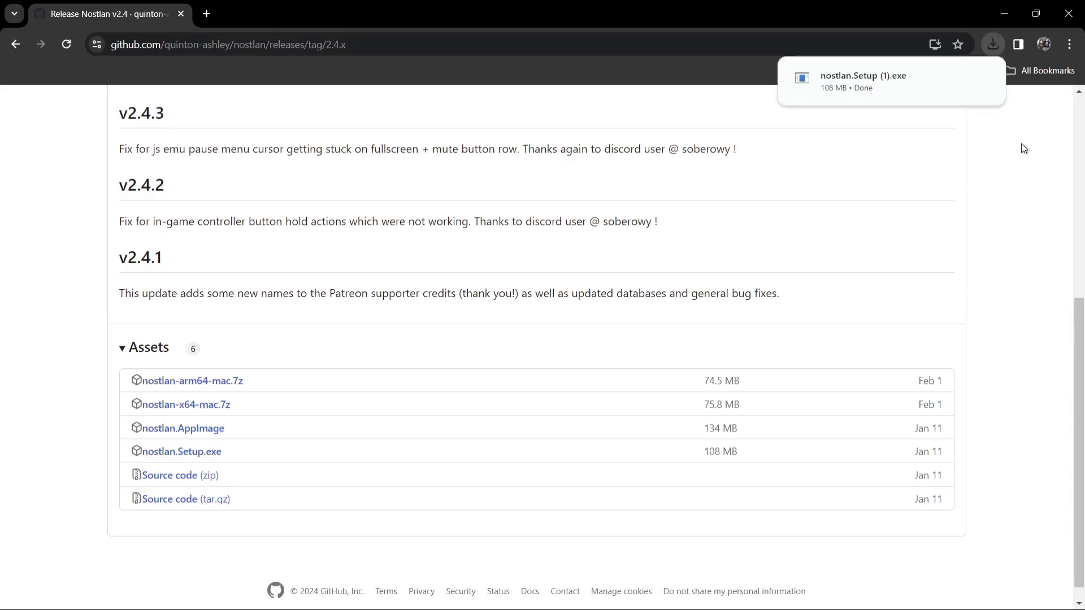
- Launch the downloaded Nostlan installer, choosing Run anyway past the SmartScreen warning
left_click(885, 81)
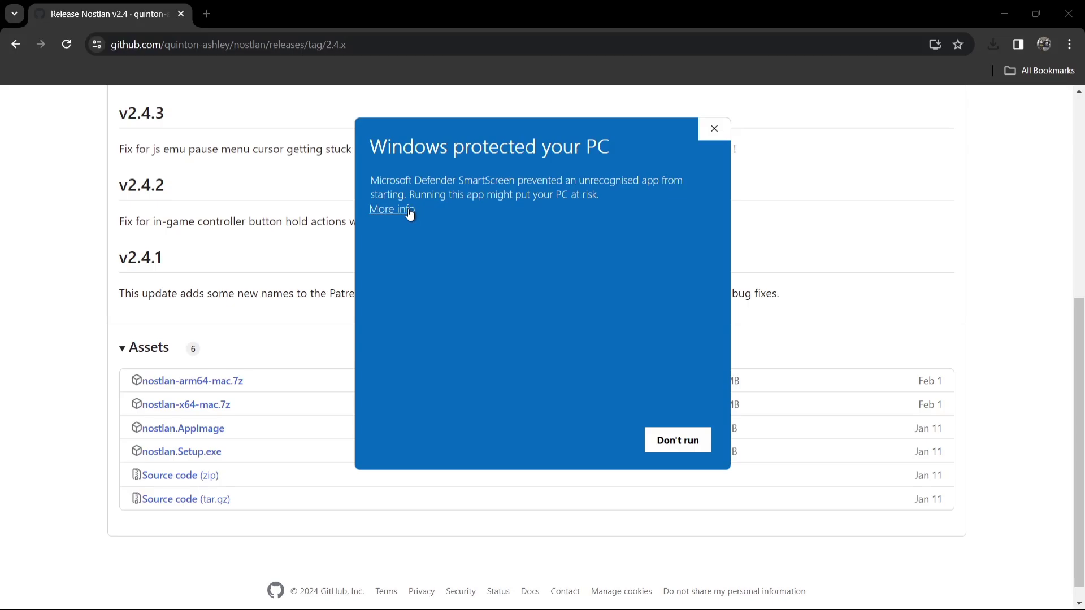
left_click(409, 212)
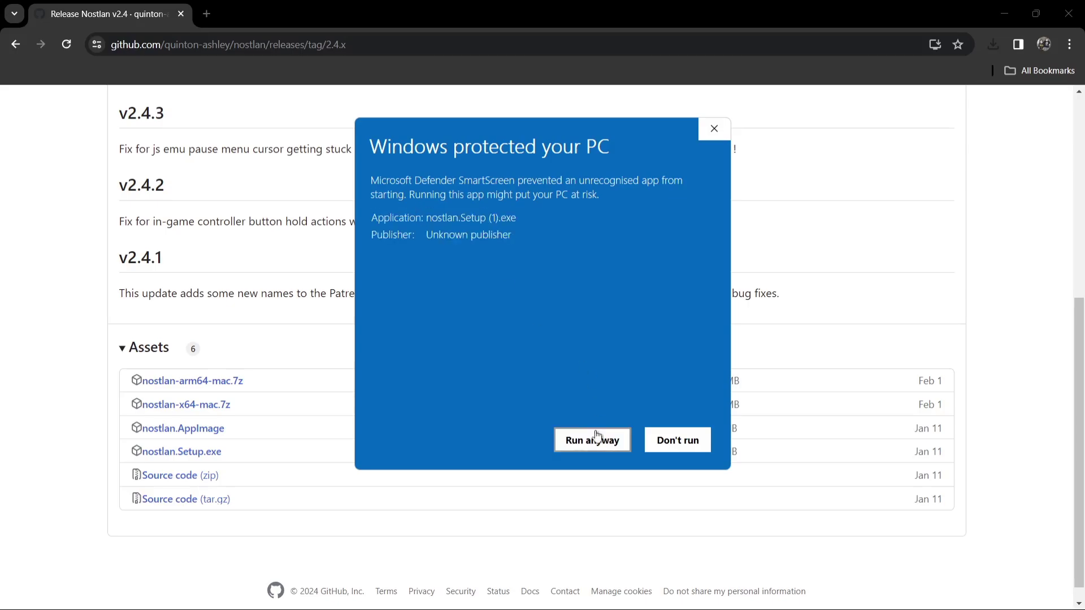
left_click(589, 444)
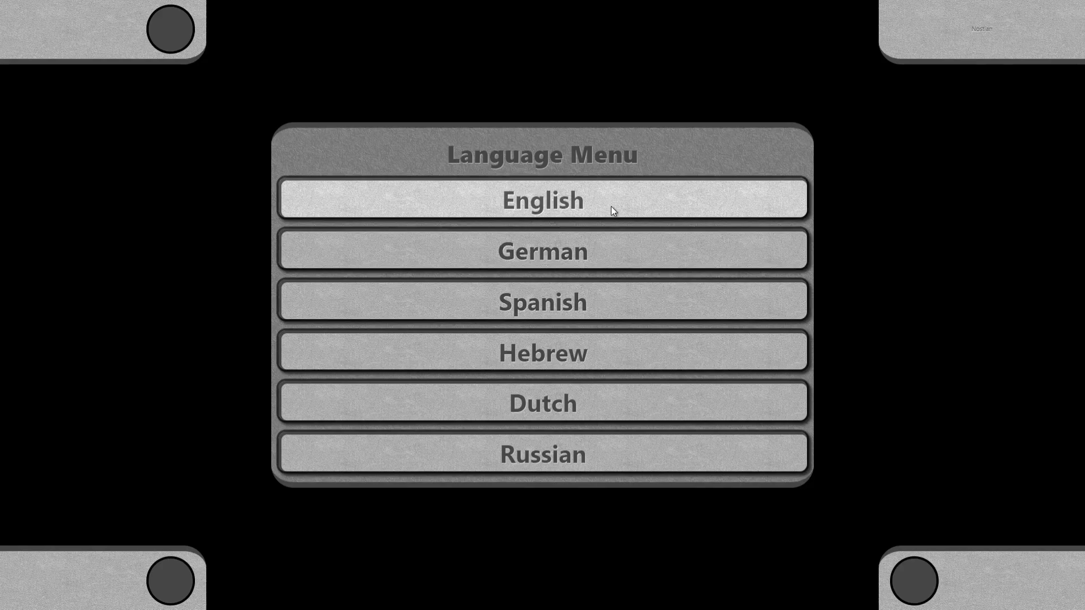
- Choose English in the Language Menu and start the Nostlan setup
left_click(577, 200)
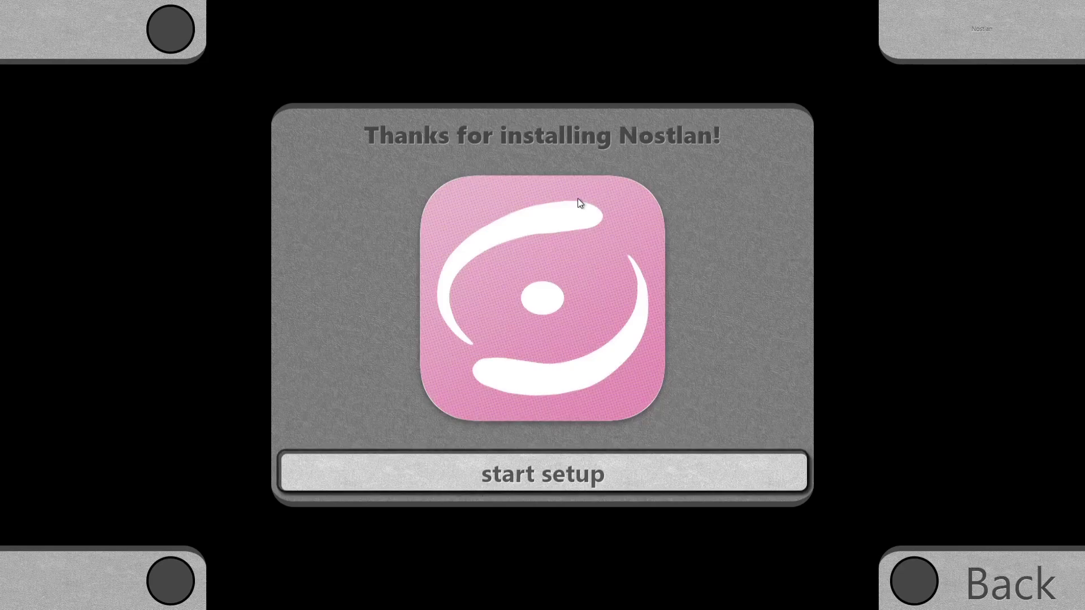
left_click(571, 478)
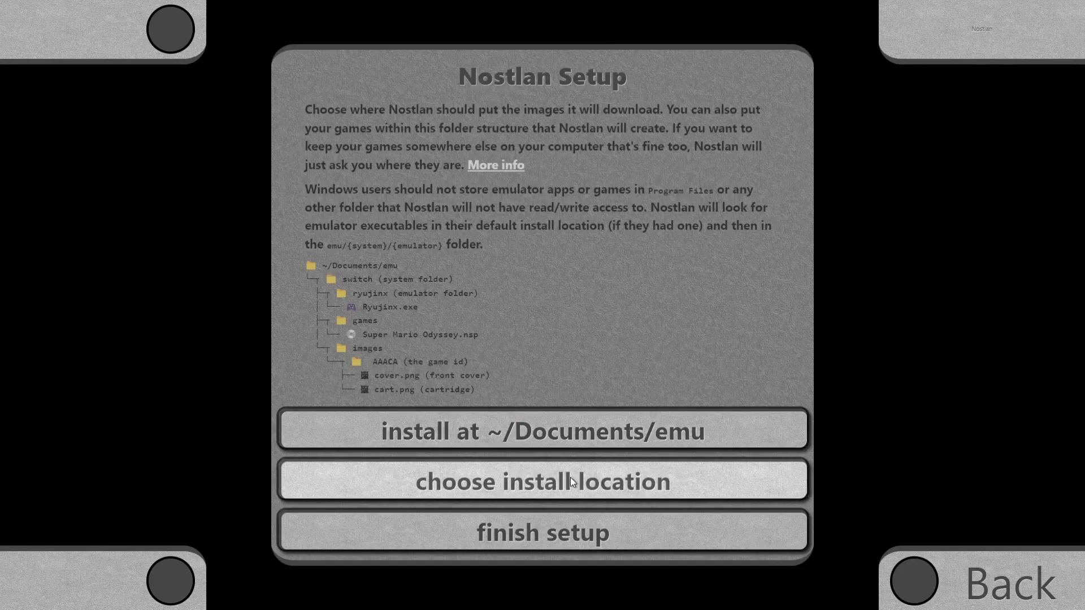
- Install the emu folder structure at ~/Documents/emu, close its Explorer window, and finish setup
left_click(708, 434)
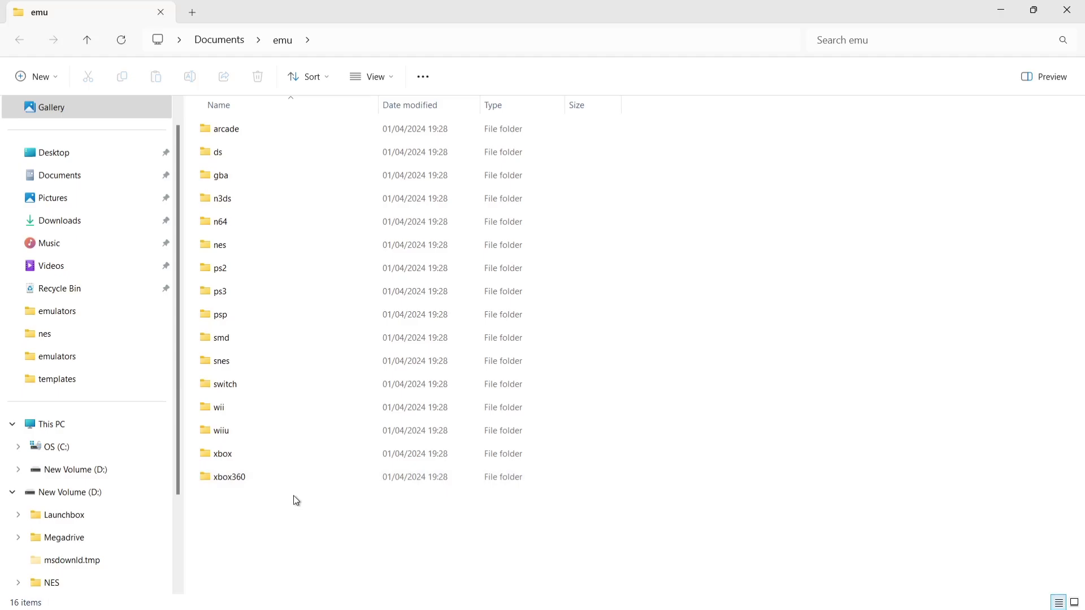
left_click(1066, 10)
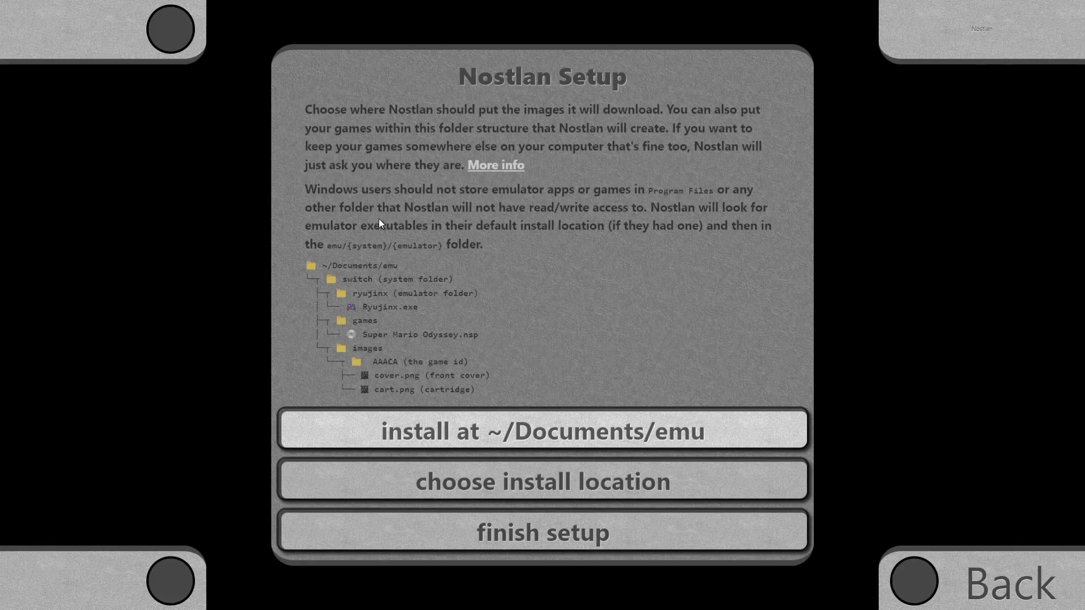
left_click(592, 536)
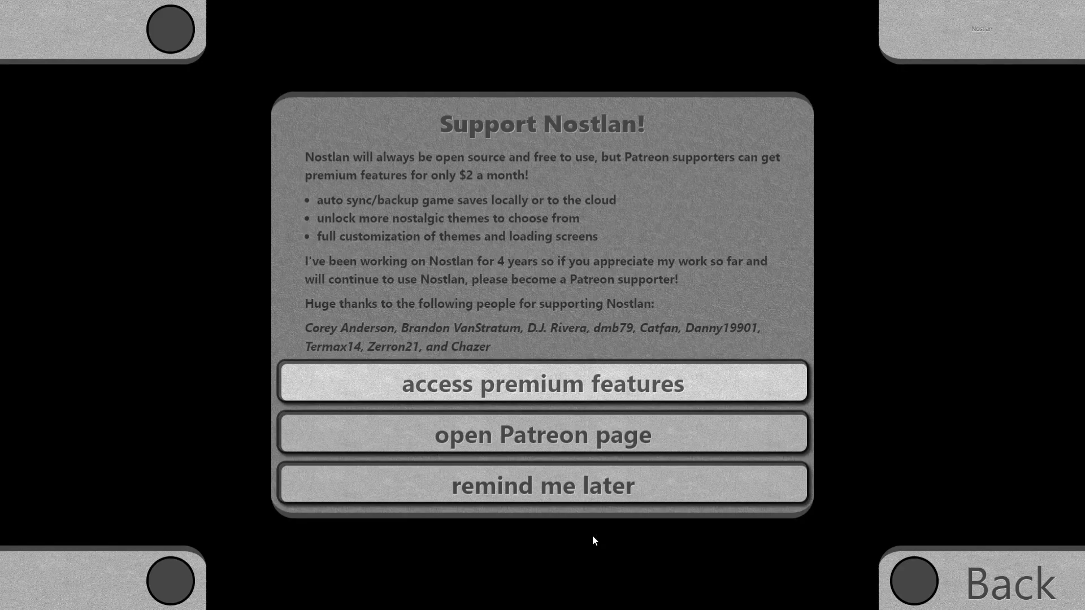
- Postpone the Patreon support prompt and bring up the Select a System menu
left_click(580, 489)
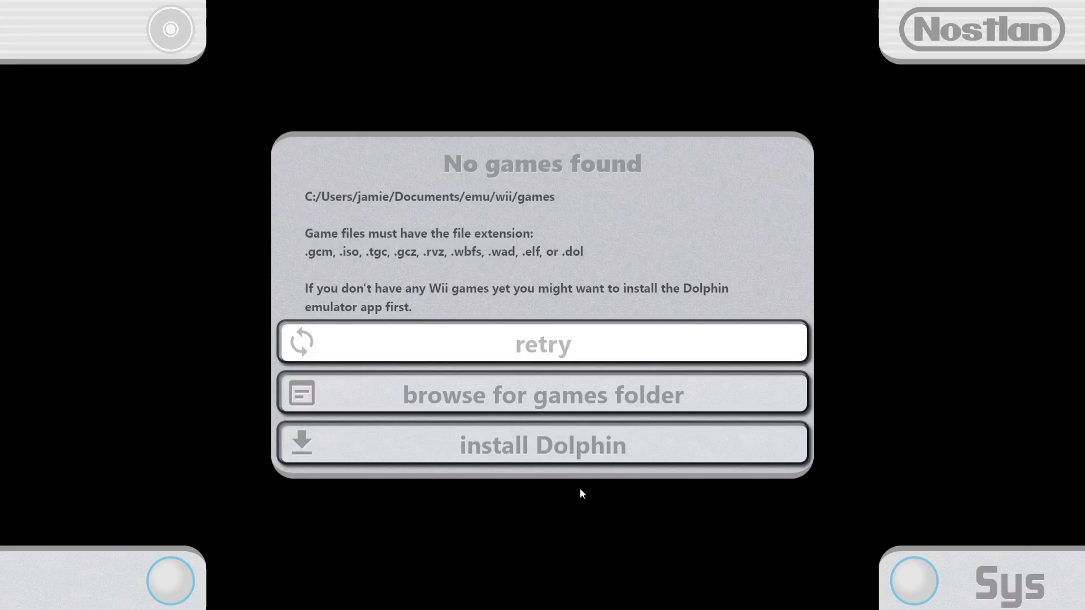
left_click(914, 580)
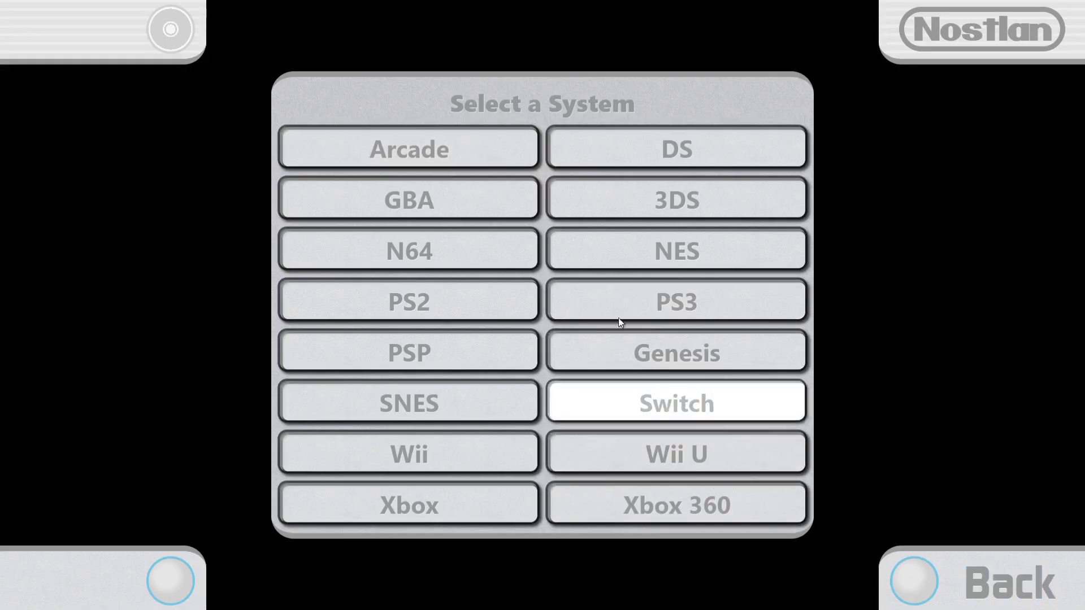
- Install em-fceux for NES into Documents/emu/nes/em-fceux and acknowledge the Success message
left_click(720, 253)
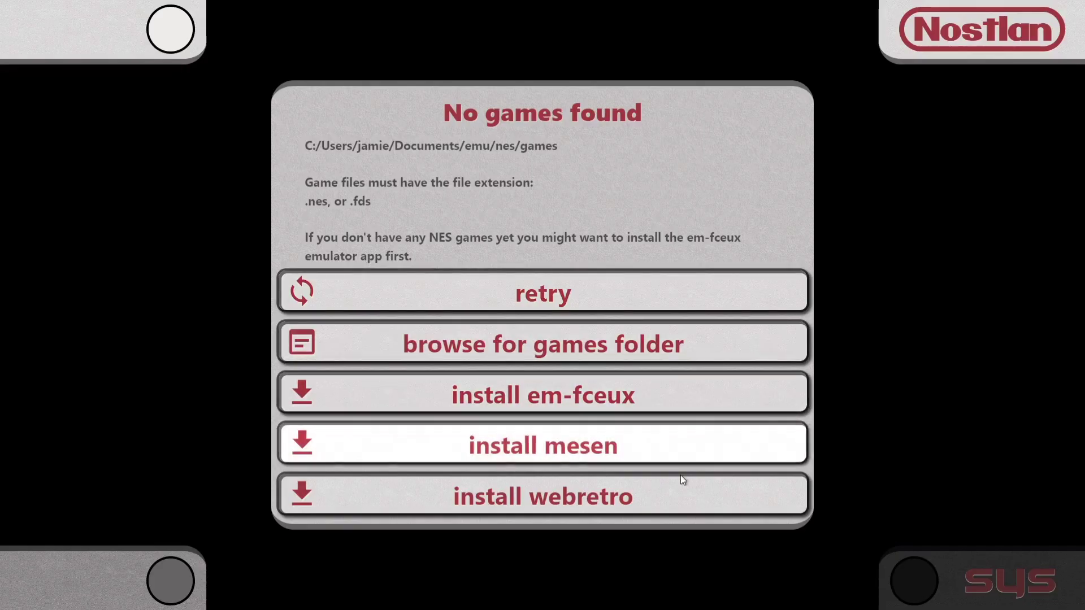
left_click(671, 397)
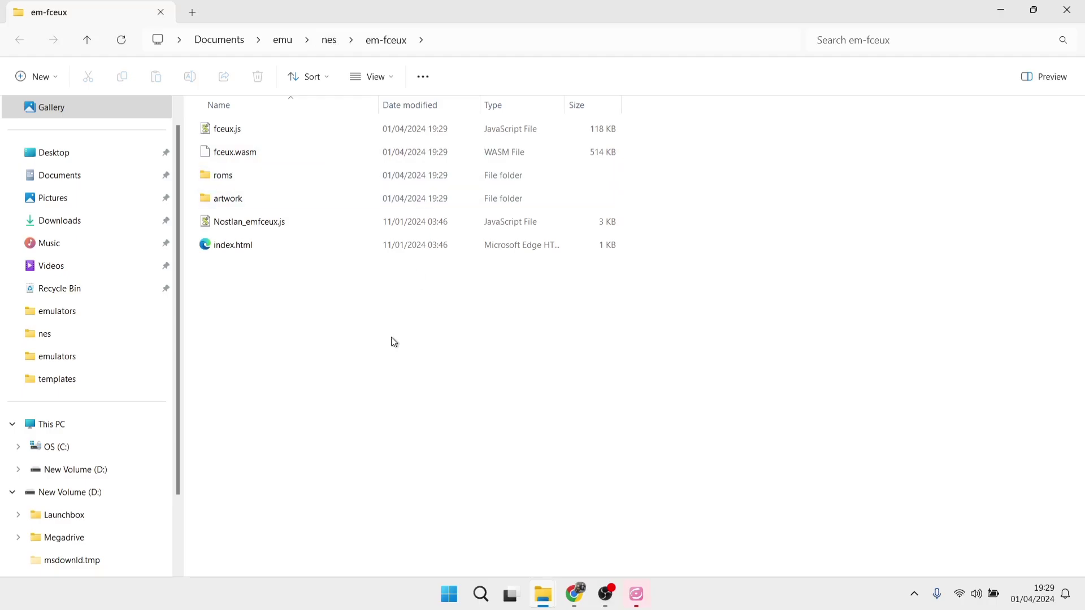
left_click(1067, 10)
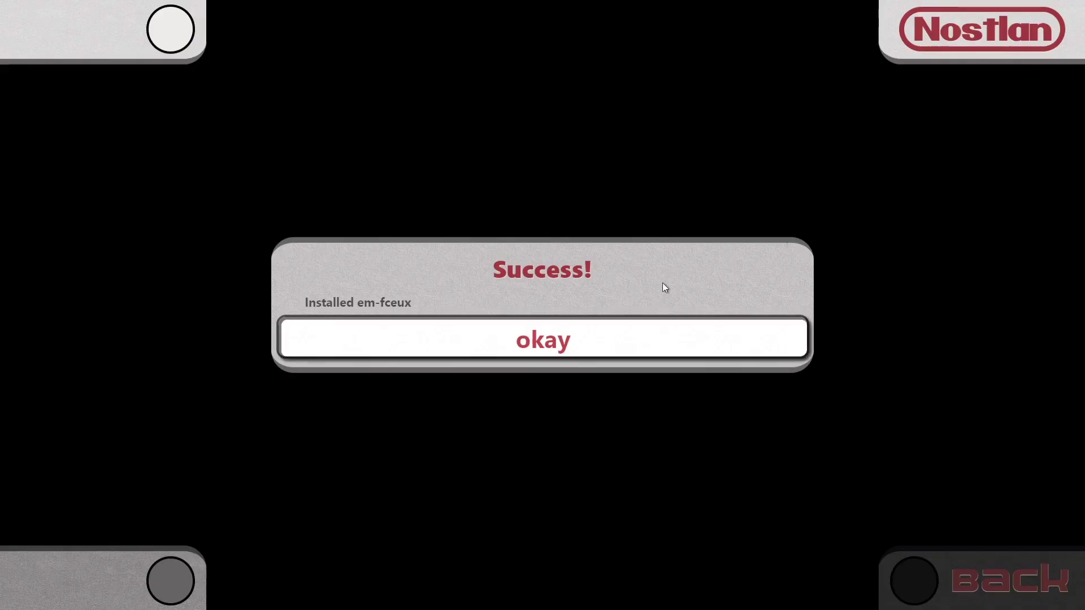
left_click(568, 339)
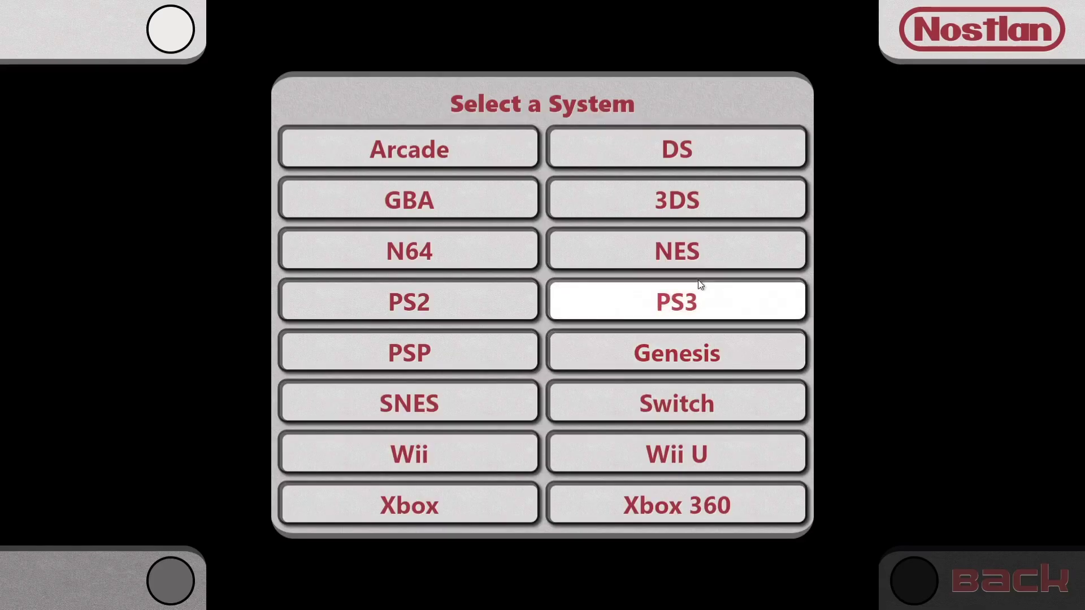
- Open the empty NES library and browse for its games folder
left_click(660, 251)
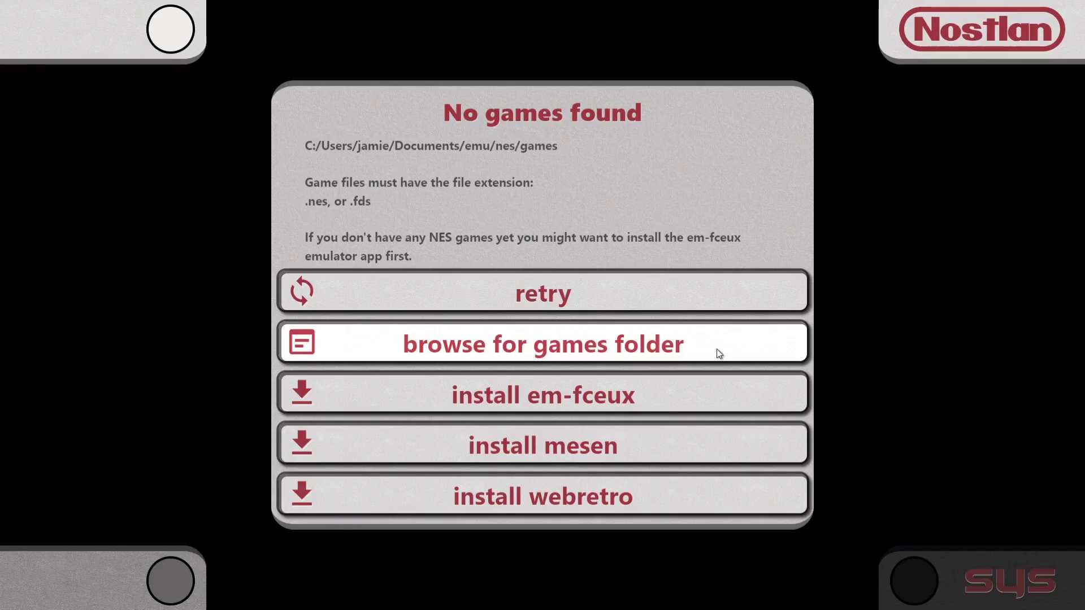
left_click(614, 352)
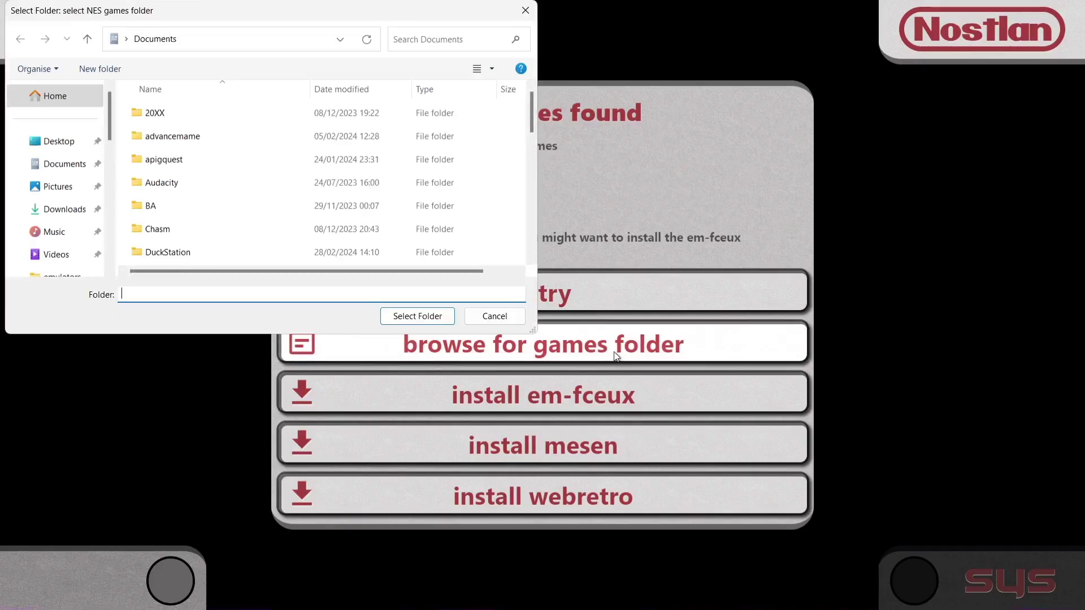
- Select Desktop > New folder > roms > nes as the NES games folder, loading 666 games
left_click(59, 141)
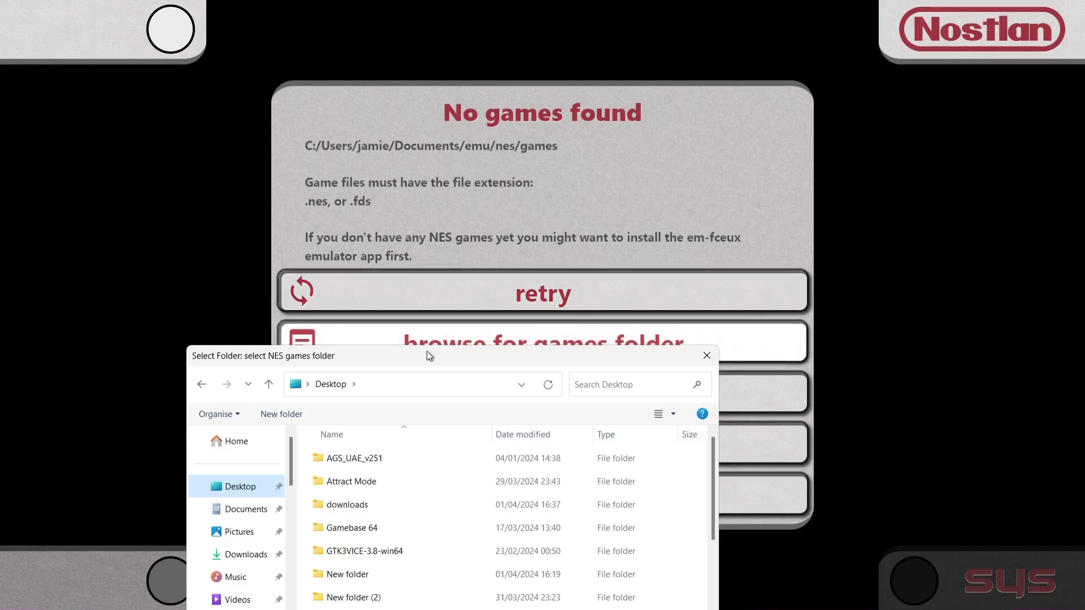
left_click_drag(427, 354, 367, 132)
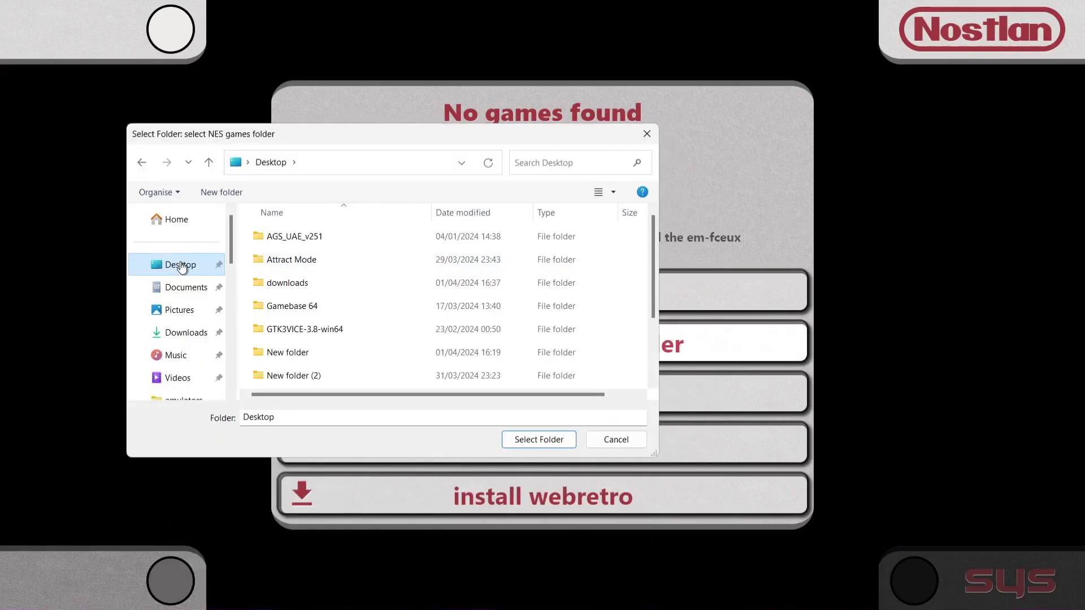
double_click(262, 352)
left_click(303, 237)
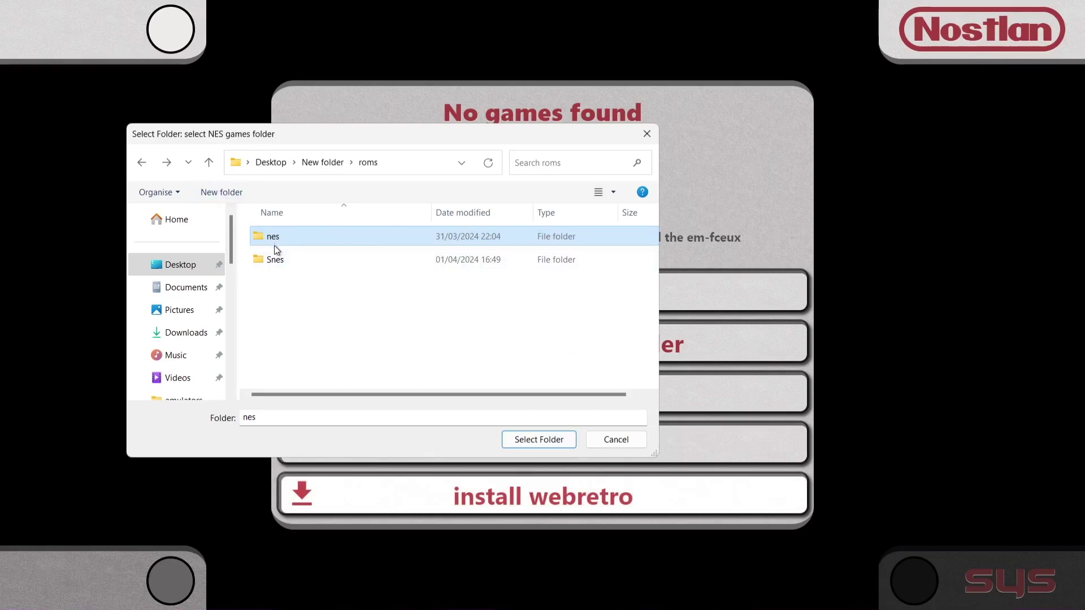
left_click(540, 439)
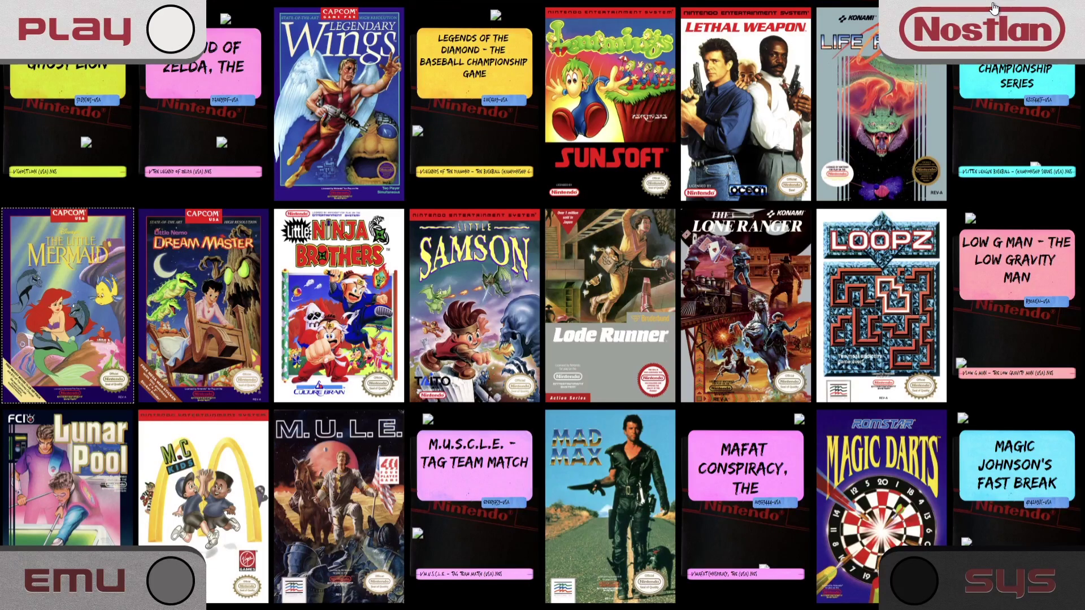
- Browse the NES cover grid with the arrow keys, then bring up the Main Menu
key("Down")
key("Down")
key("Down")
key("Down")
key("Down")
key("Down")
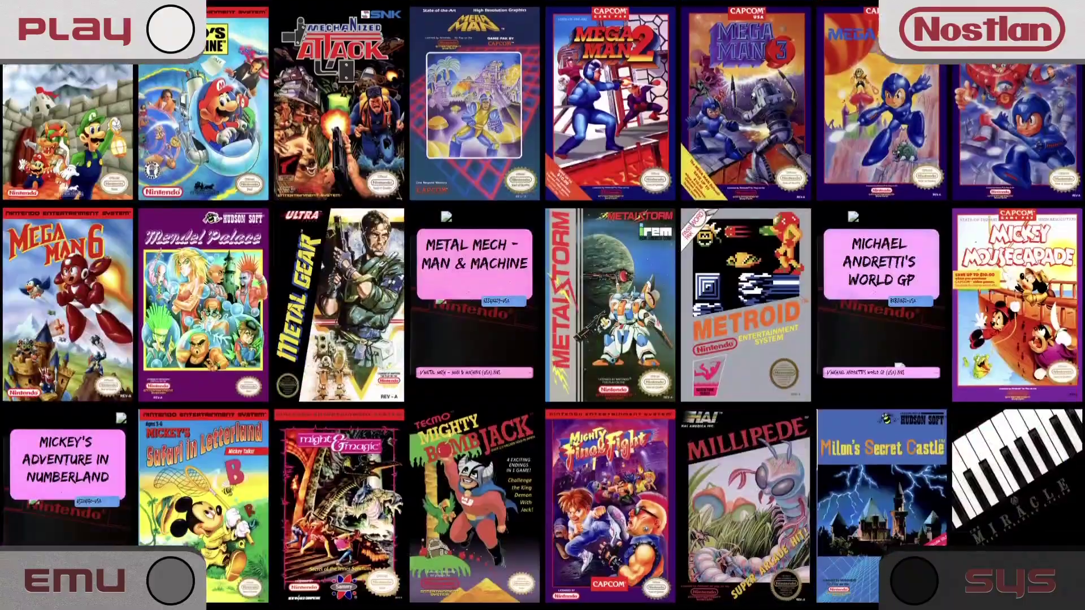
key("Right")
key("Up")
key("Left")
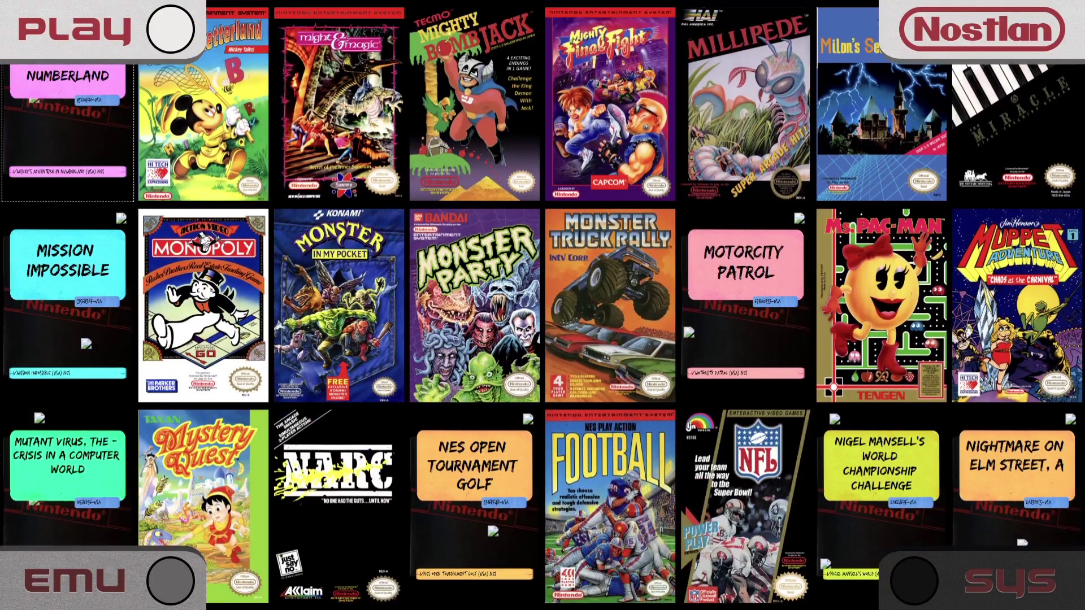
key("Down")
key("Down")
key("Down")
key("Down")
key("Down")
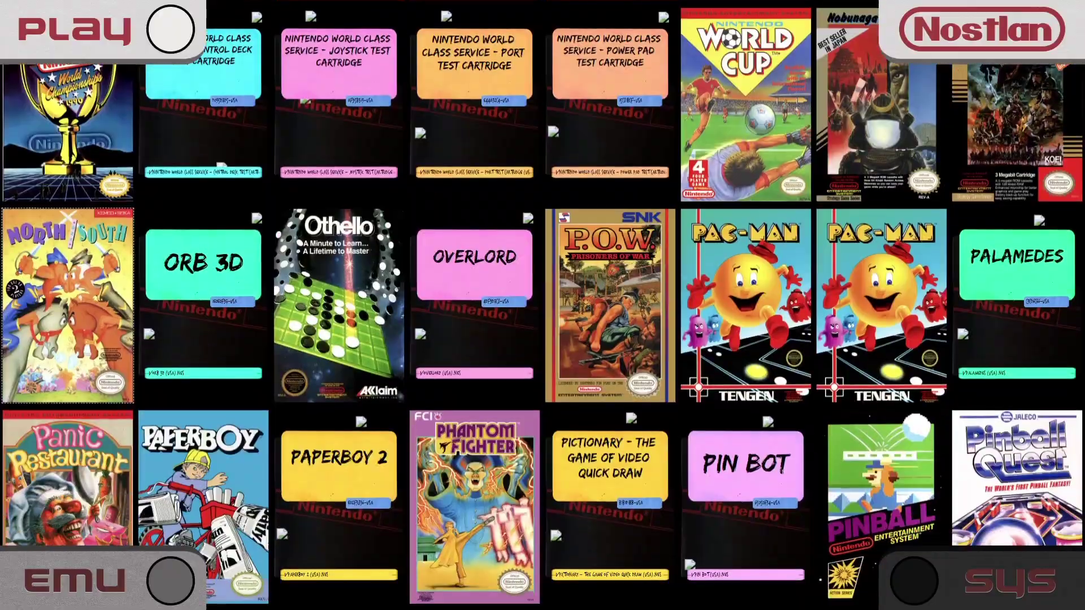
key("Down")
key("Down")
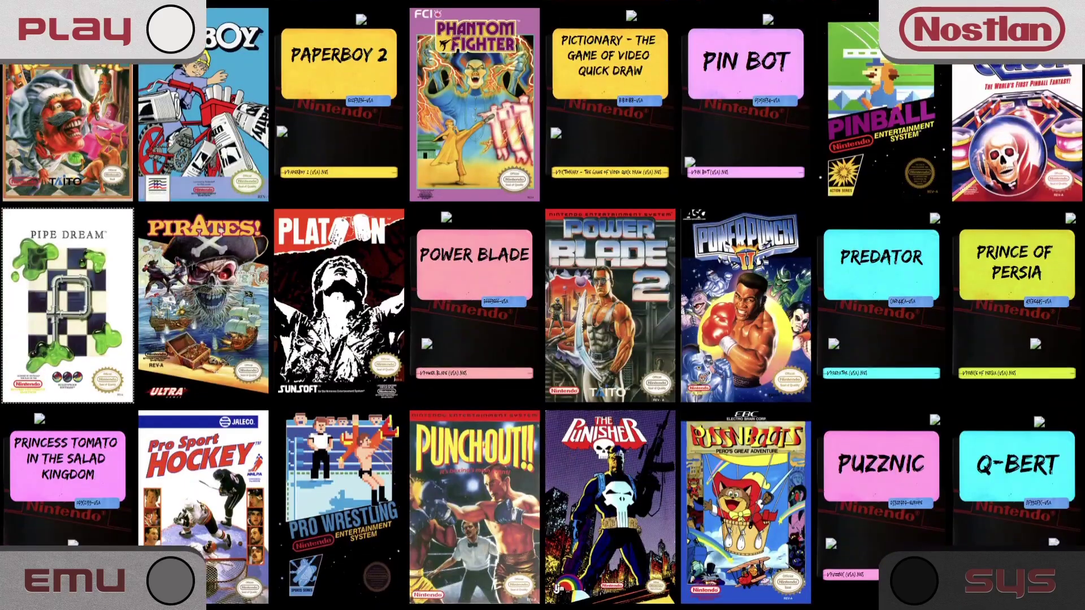
key("Up")
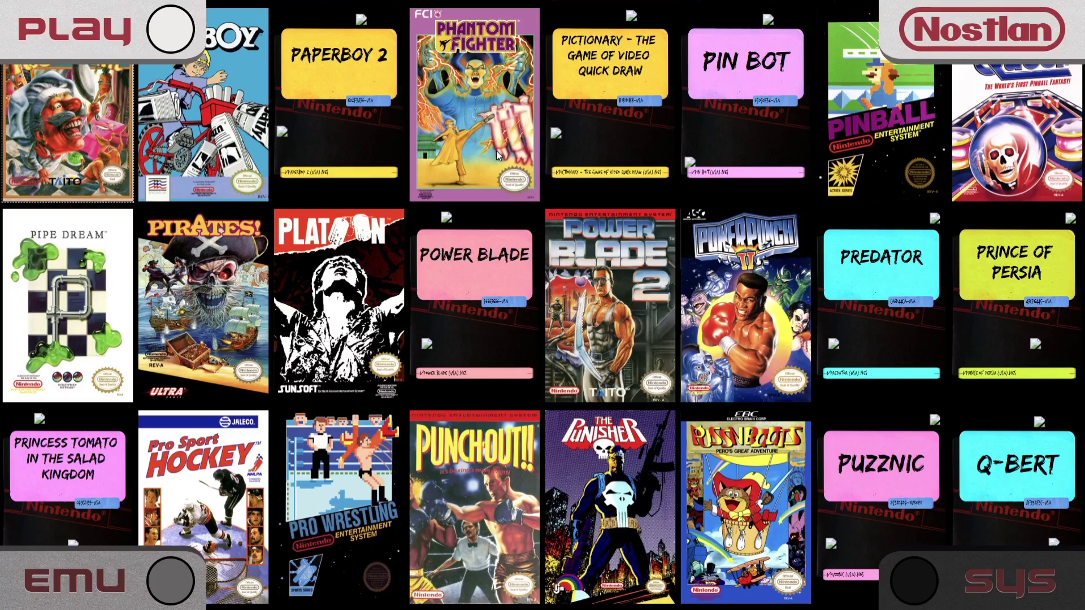
left_click(642, 290)
key("Escape")
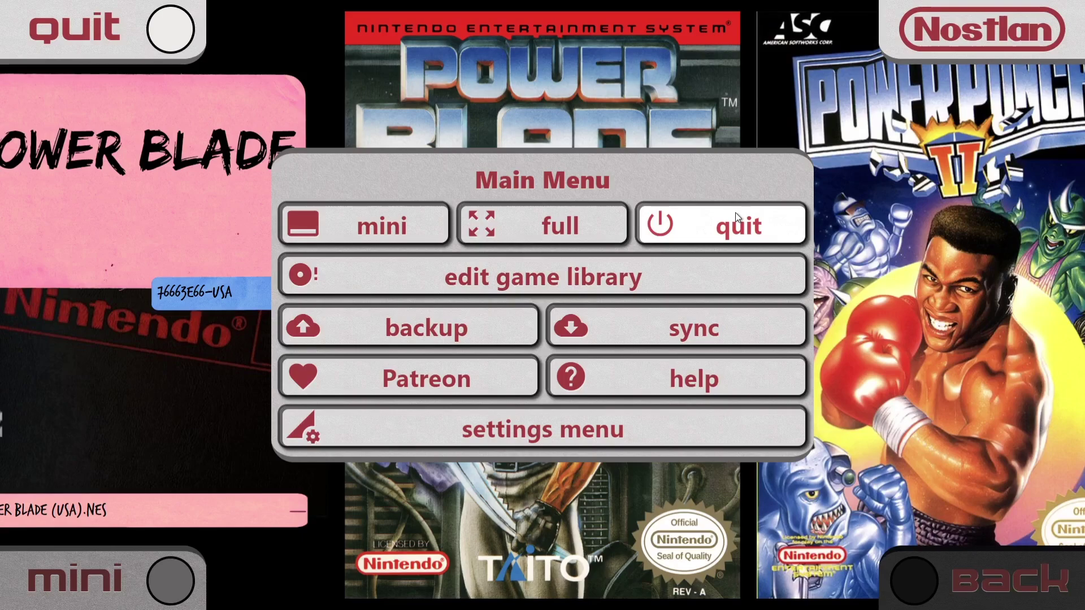
- Quit Nostlan from the Main Menu
left_click(734, 216)
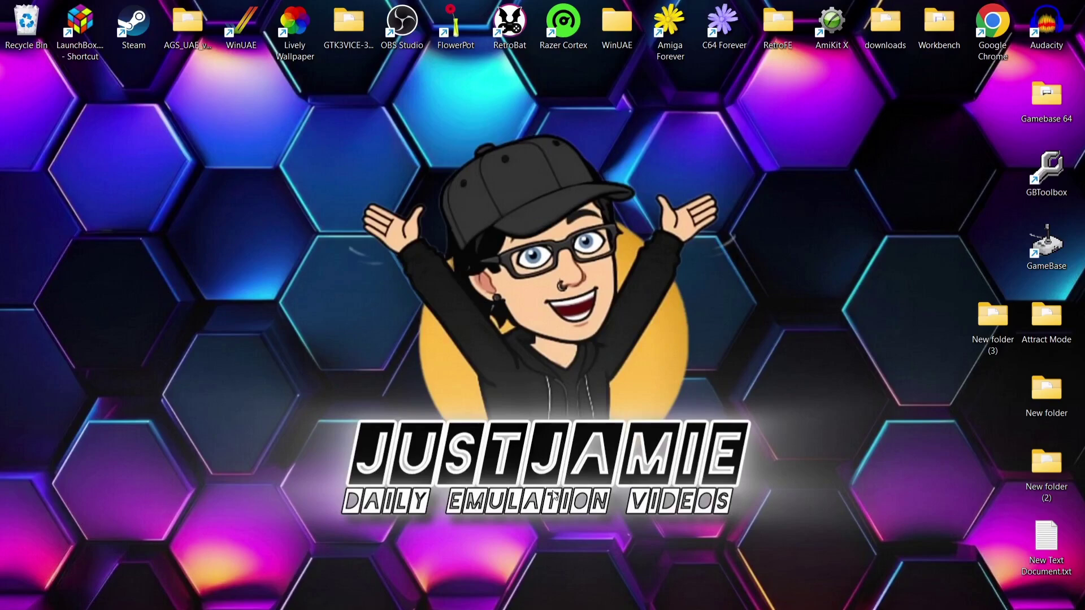
- Search Windows for 'nost' and open the nostlan shortcut's file location
left_click(493, 594)
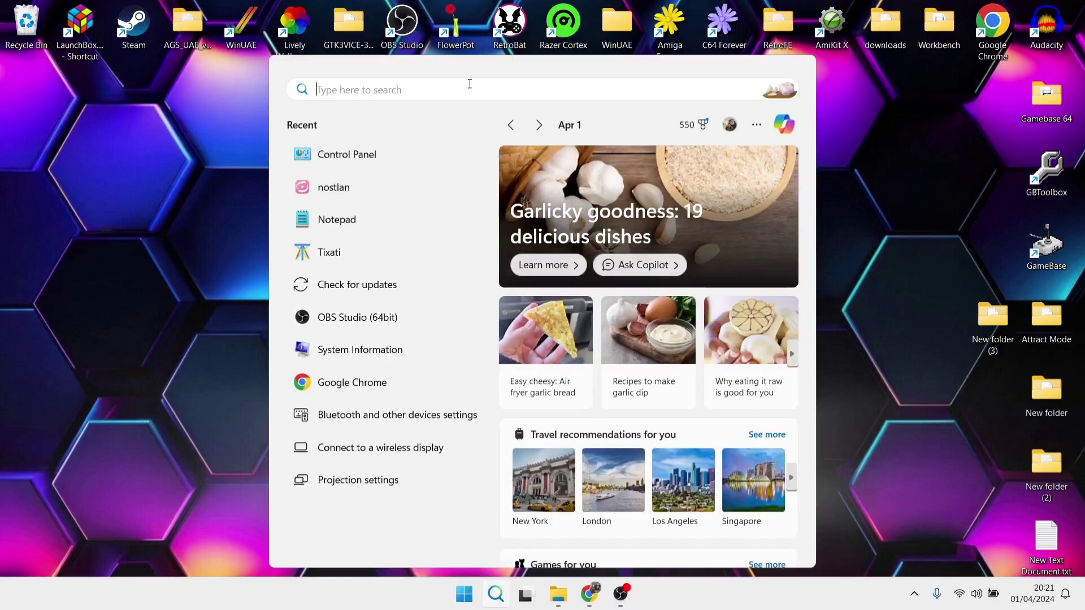
type("nost")
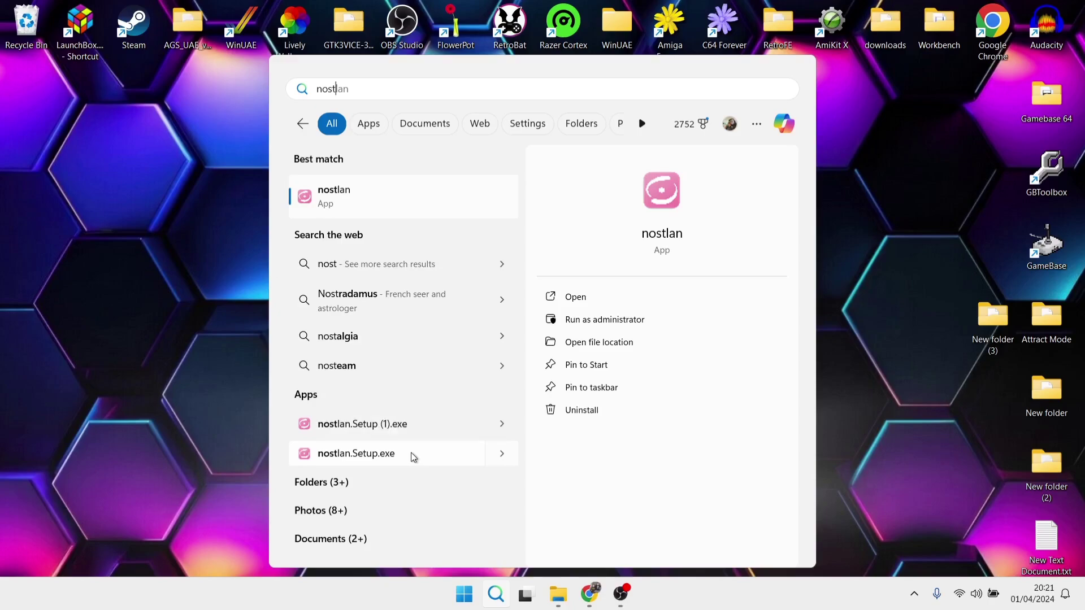
right_click(343, 195)
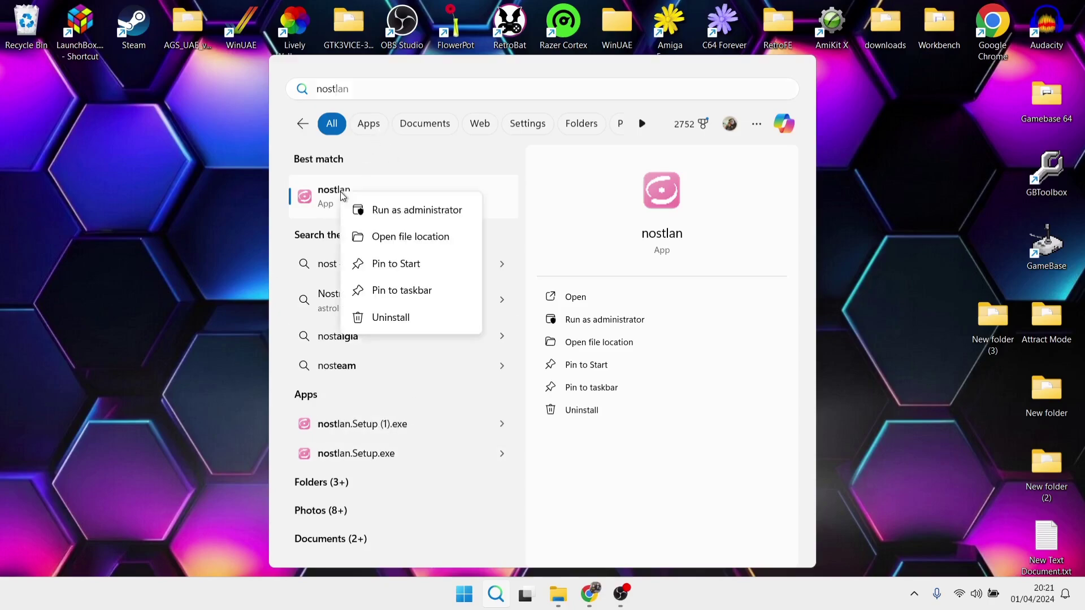
left_click(390, 237)
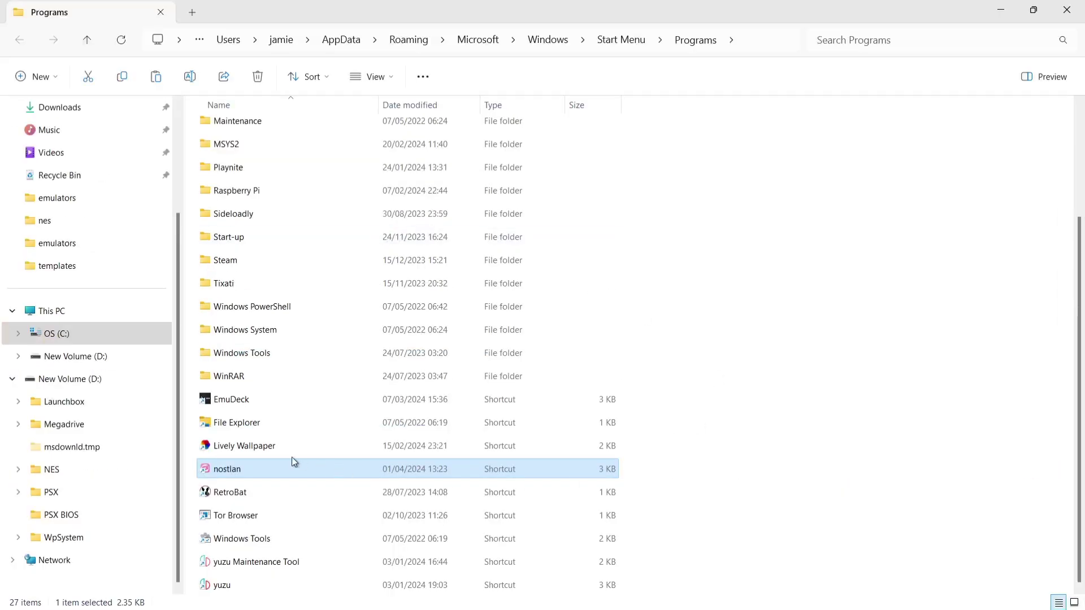
- Open the nostlan shortcut's file location and send nostlan.exe to the Desktop as a shortcut
right_click(220, 472)
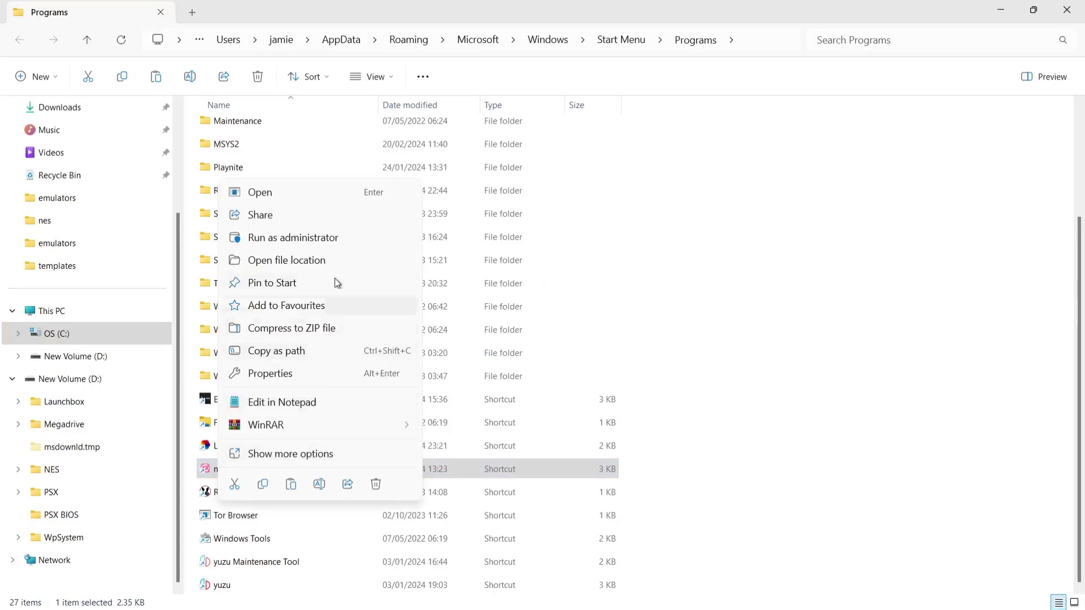
left_click(312, 260)
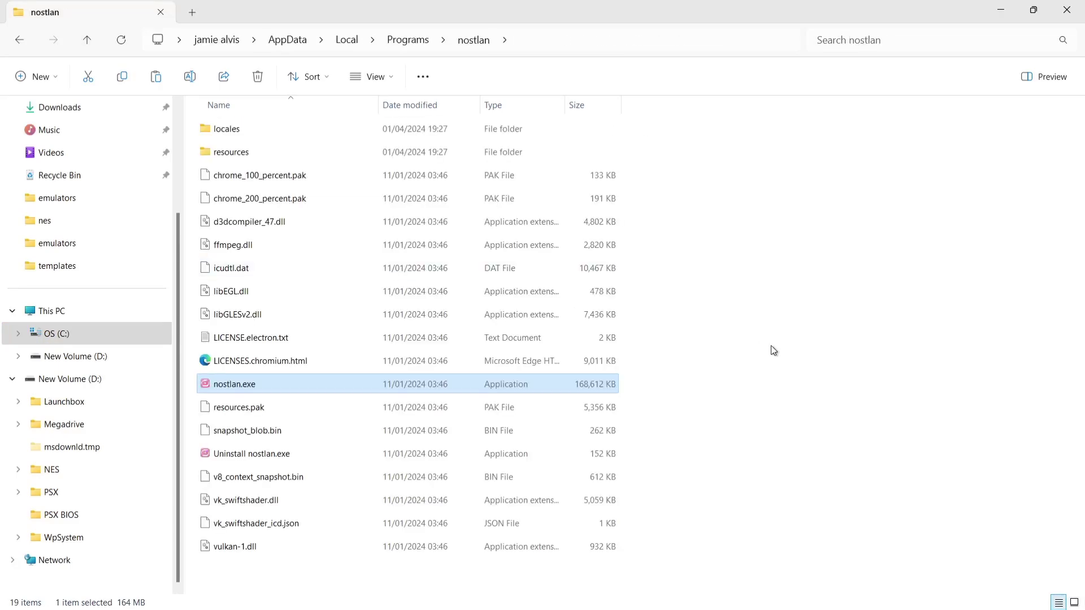
right_click(228, 390)
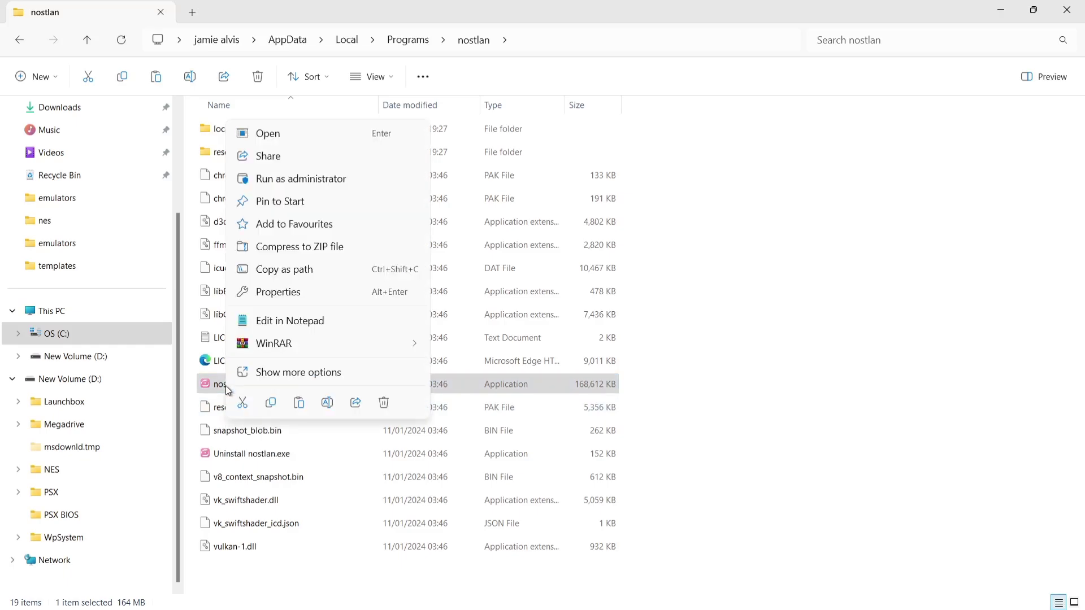
left_click(304, 373)
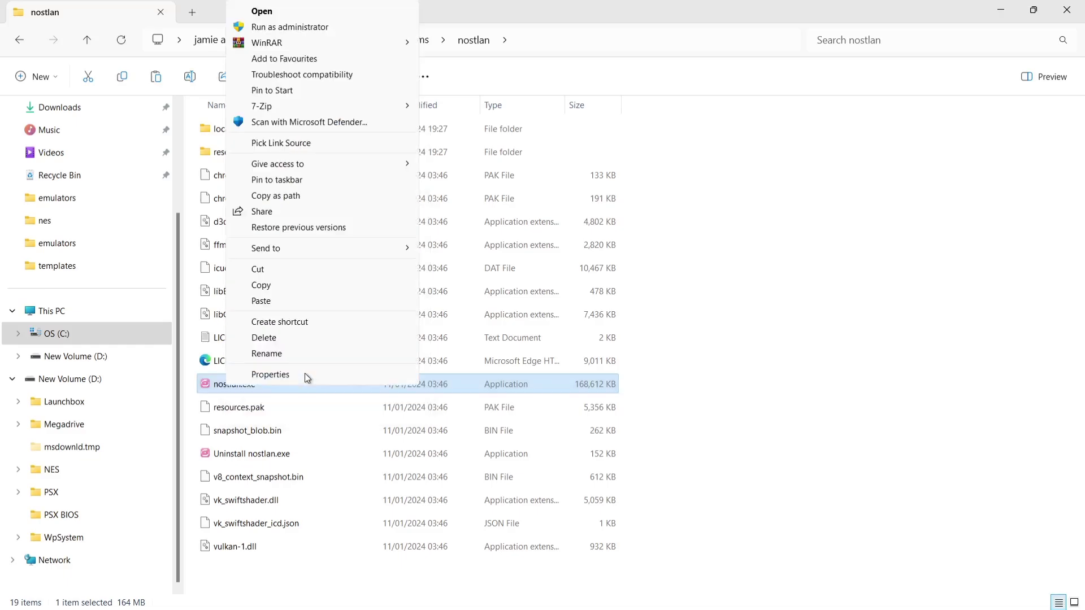
mouse_move(340, 253)
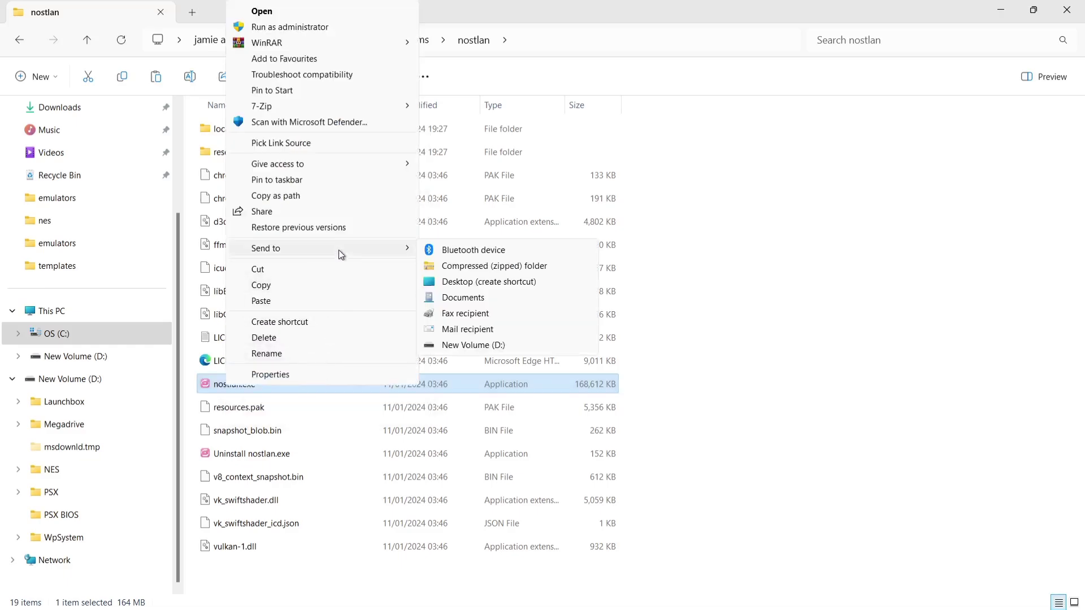
left_click(451, 281)
left_click(935, 185)
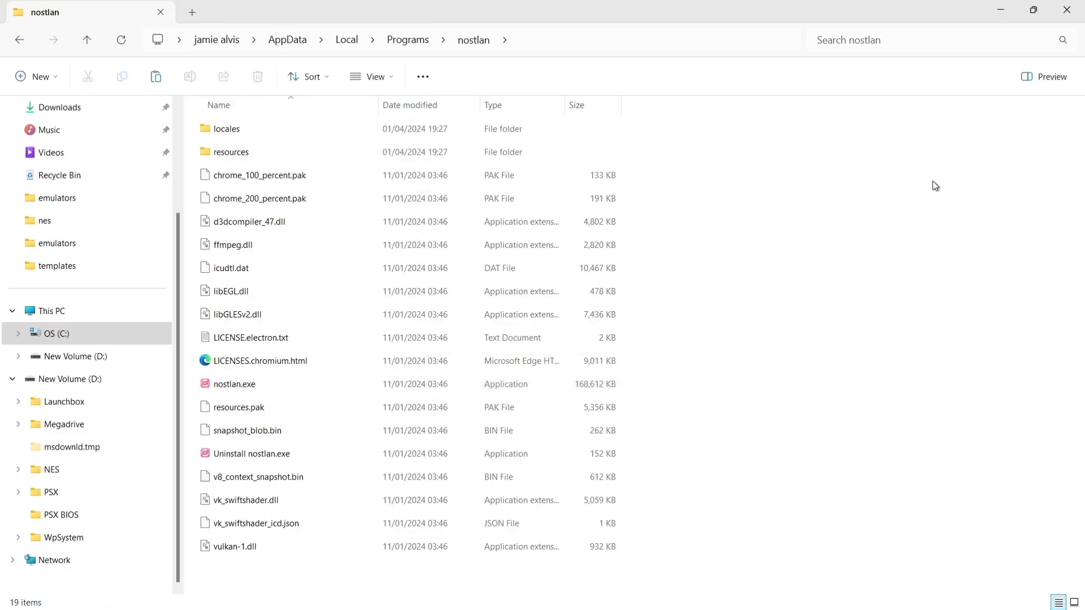